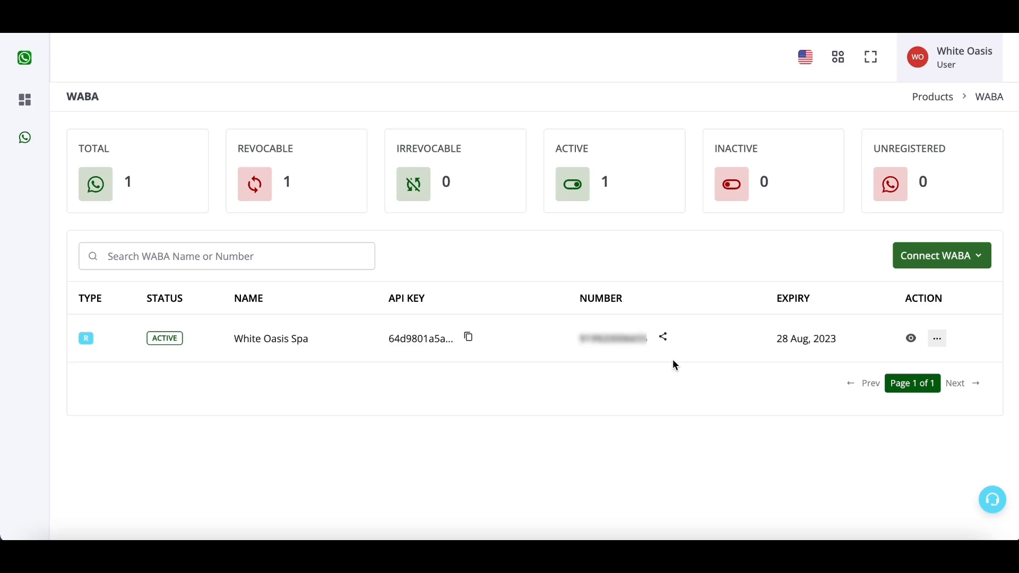
Open Complete Business Verification for the White Oasis Spa WhatsApp Business account
left_click(935, 338)
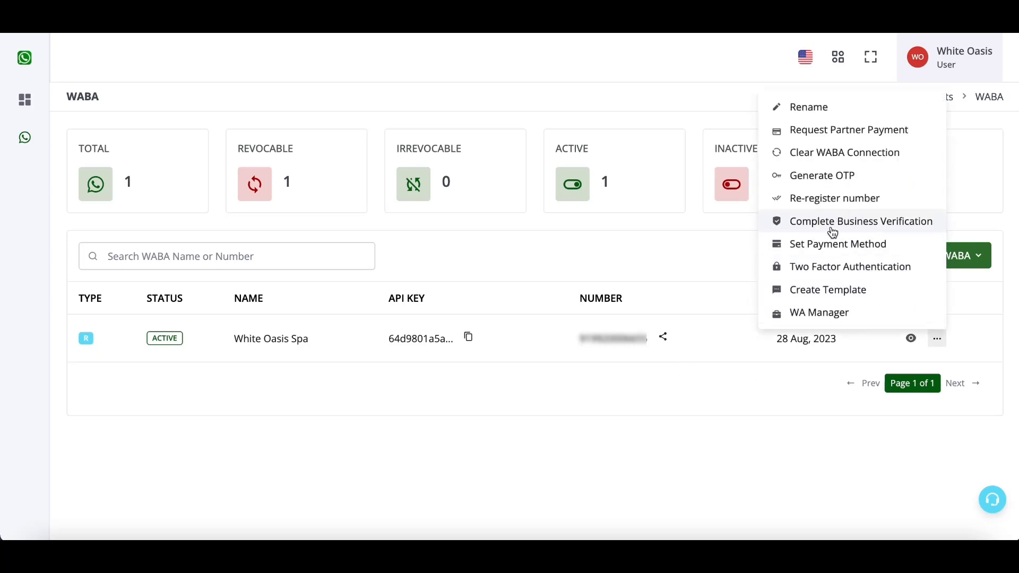
left_click(831, 228)
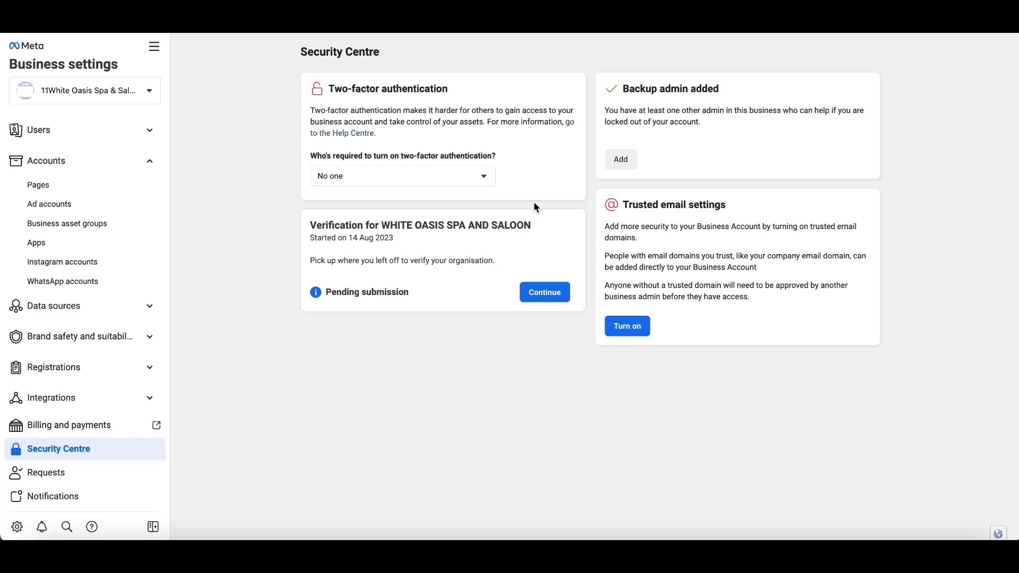
Switch to the Notes app and review the "4 Things Are Required" list, highlighting the government registration certificate item
left_click(443, 553)
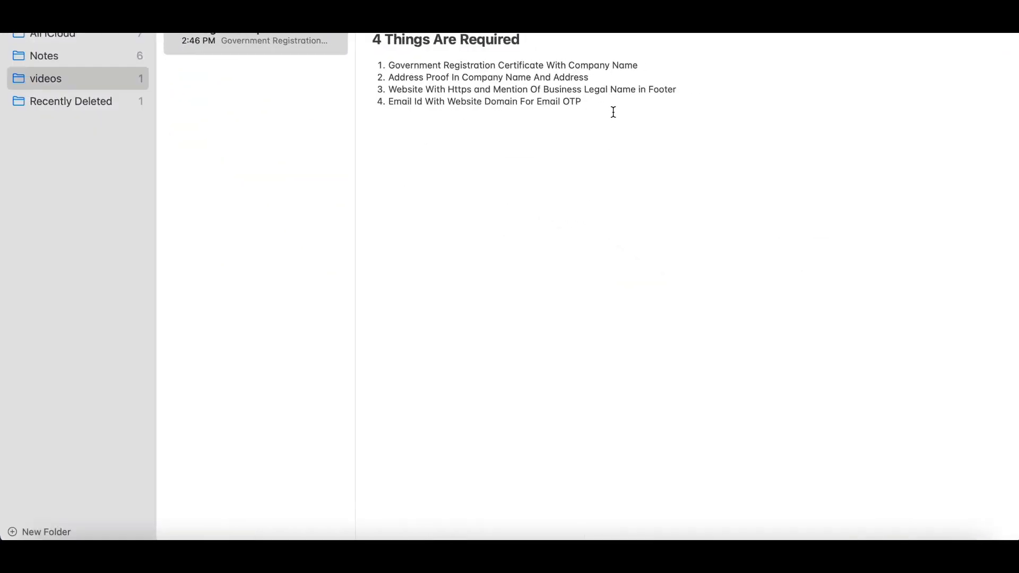
left_click_drag(613, 112, 384, 61)
left_click(471, 139)
triple_click(651, 65)
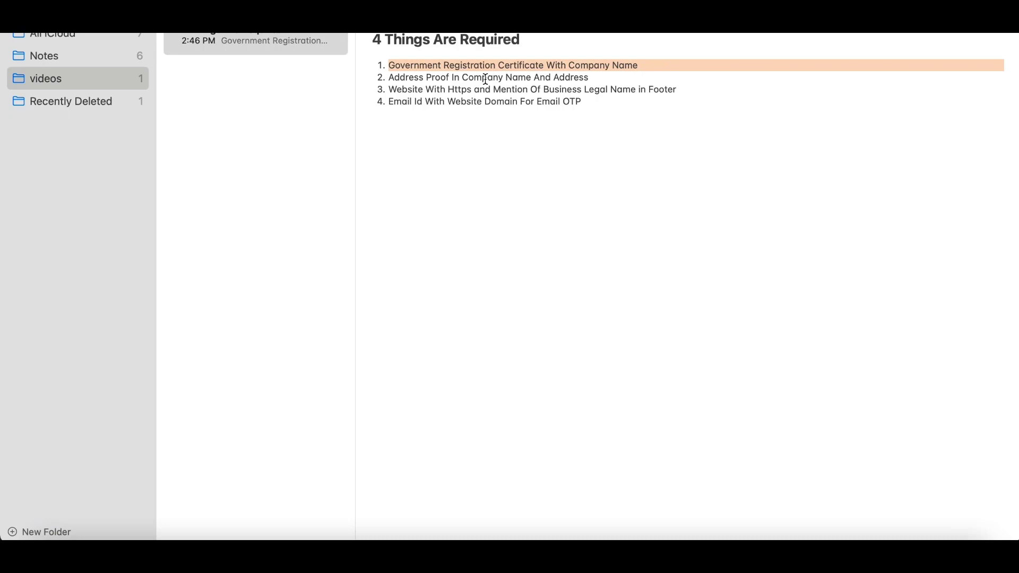
Append "and phone number ( in some cases )" to the address proof requirement in the note
left_click(602, 78)
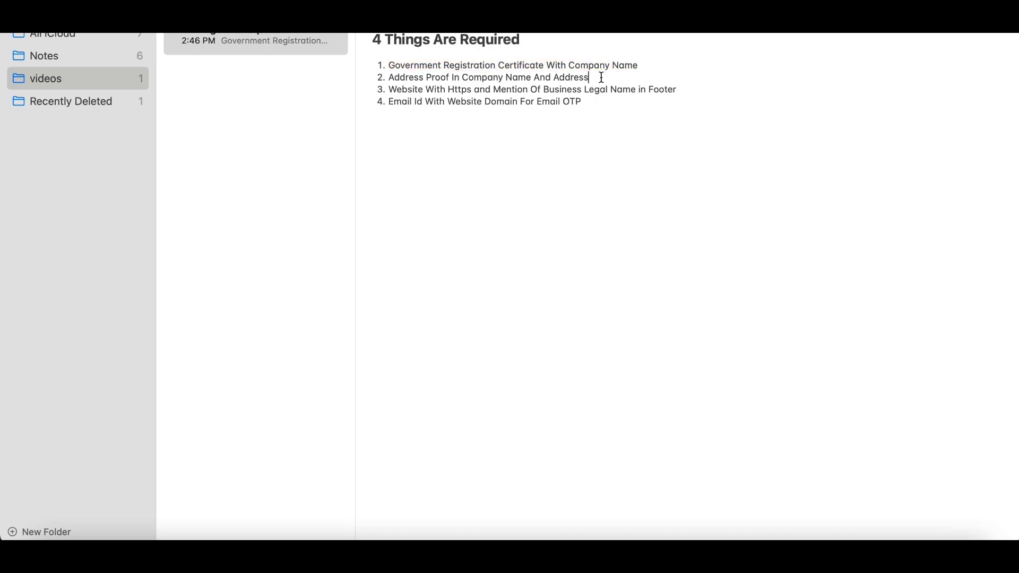
type("and phone num")
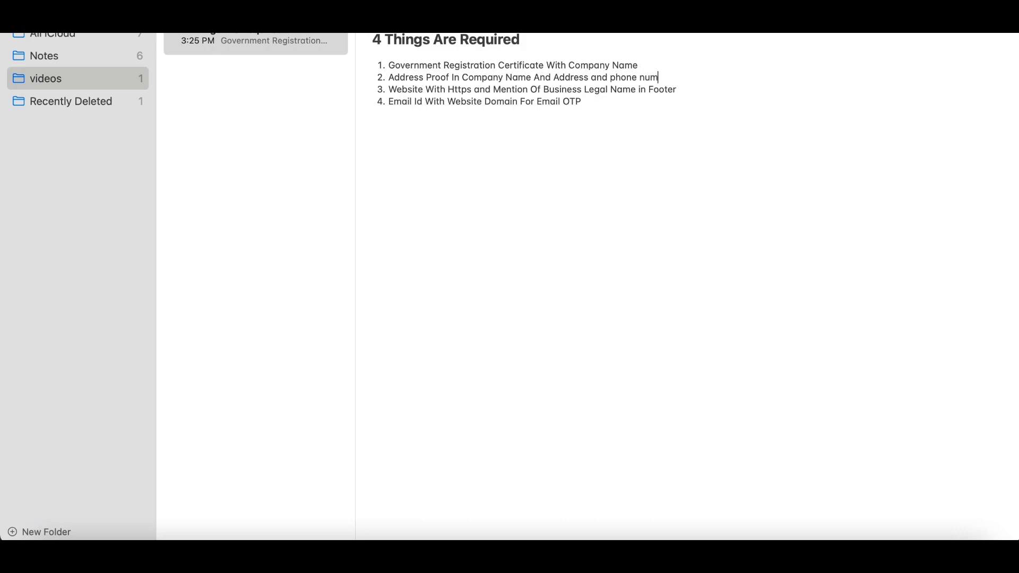
type("ber ( in some cases )")
Highlight "Https" and "Business Legal Name" in the website requirement and the whole email domain requirement
double_click(455, 91)
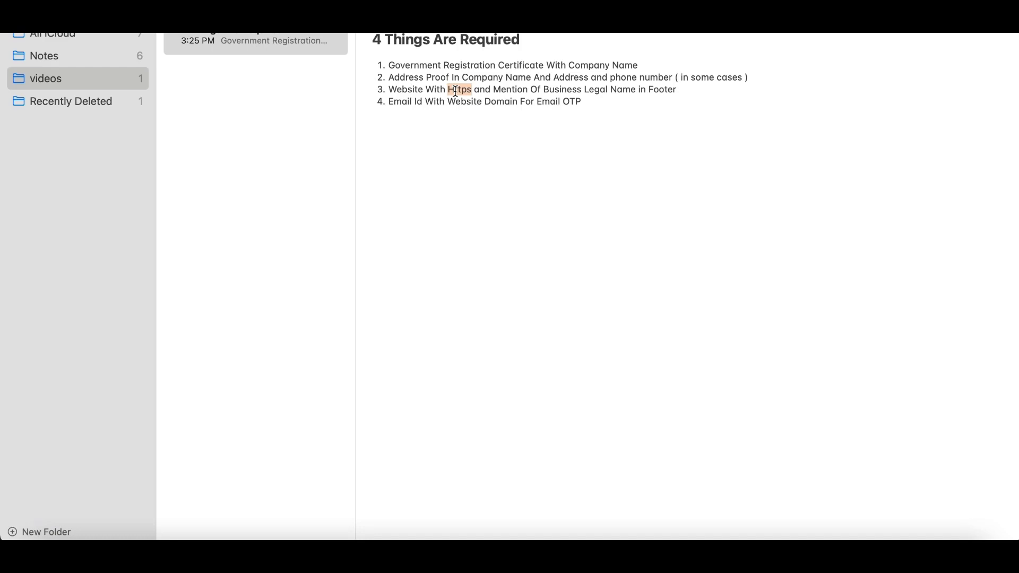
left_click_drag(542, 90, 635, 94)
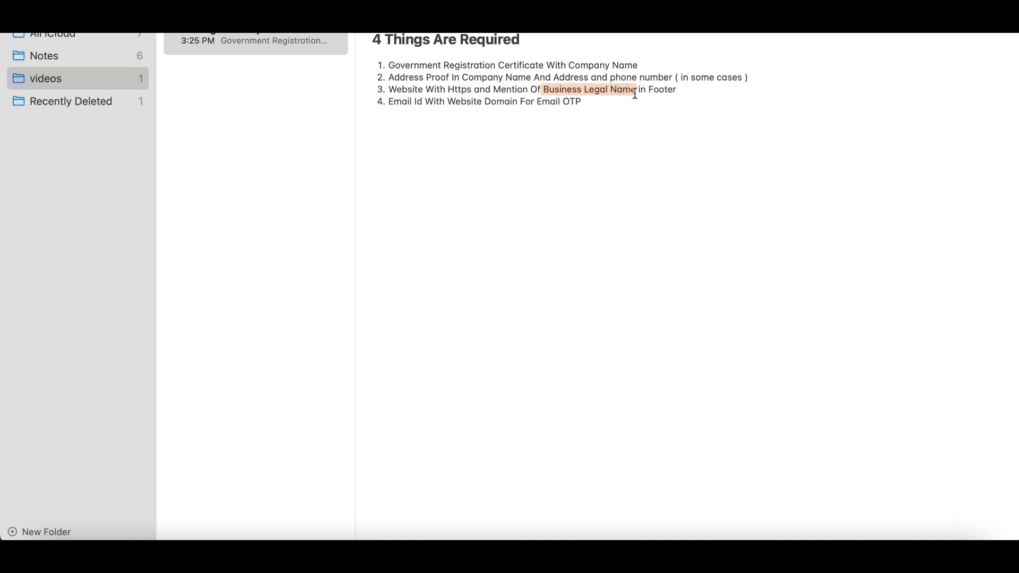
left_click_drag(610, 103, 389, 103)
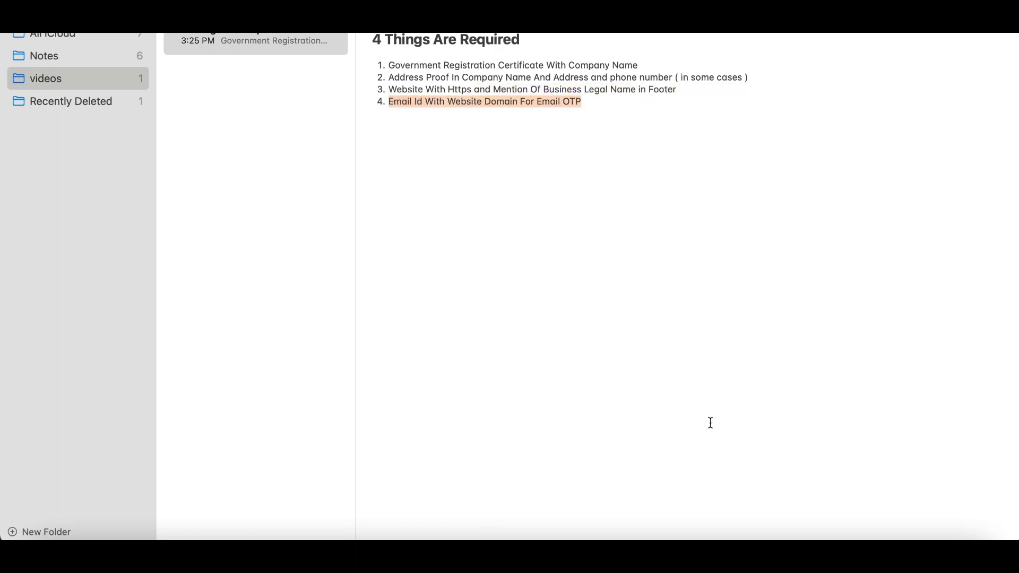
Return to Meta's Security Centre, resume the pending organisation verification and proceed with India as the country
left_click(711, 525)
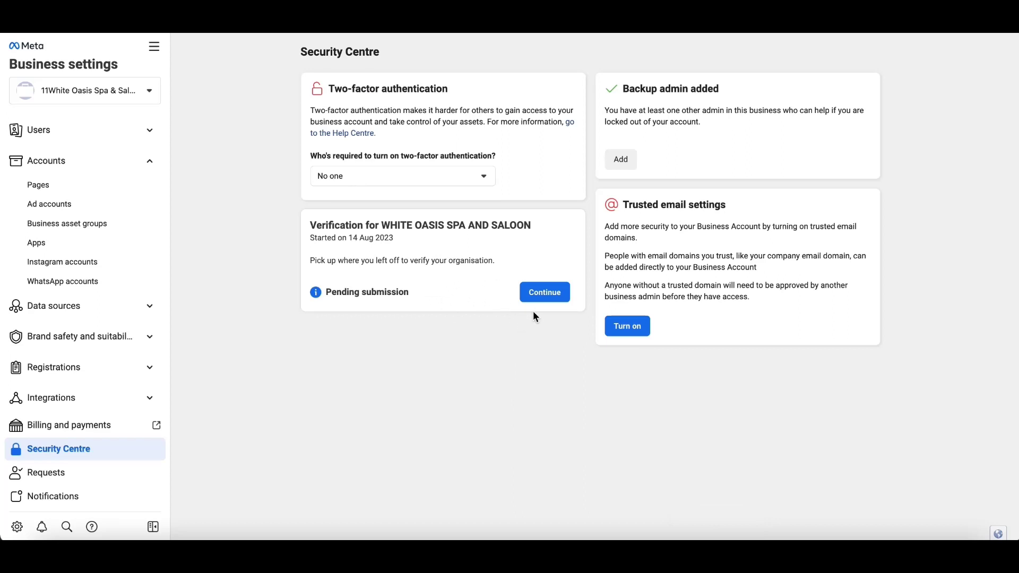
left_click(549, 292)
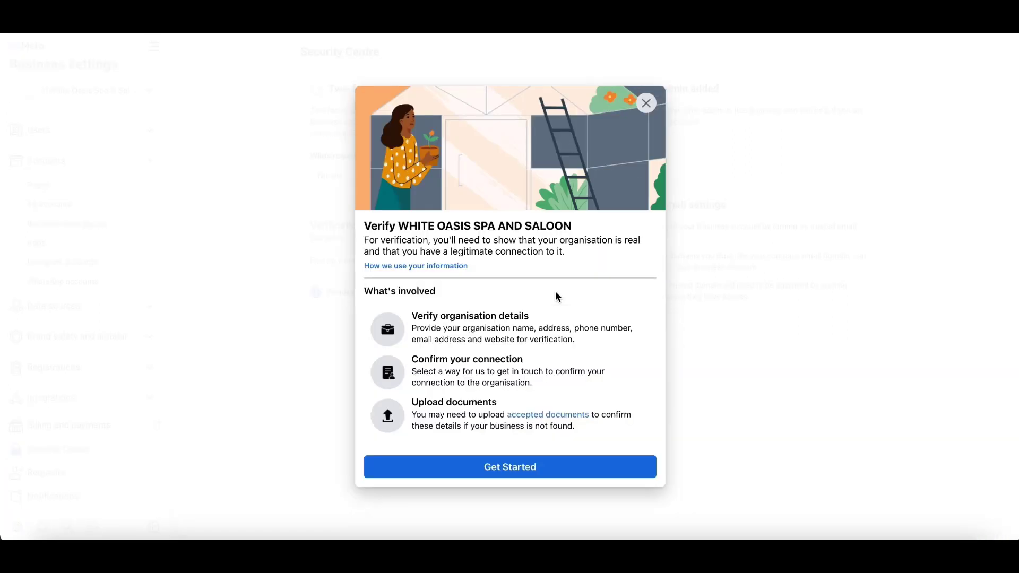
left_click(519, 474)
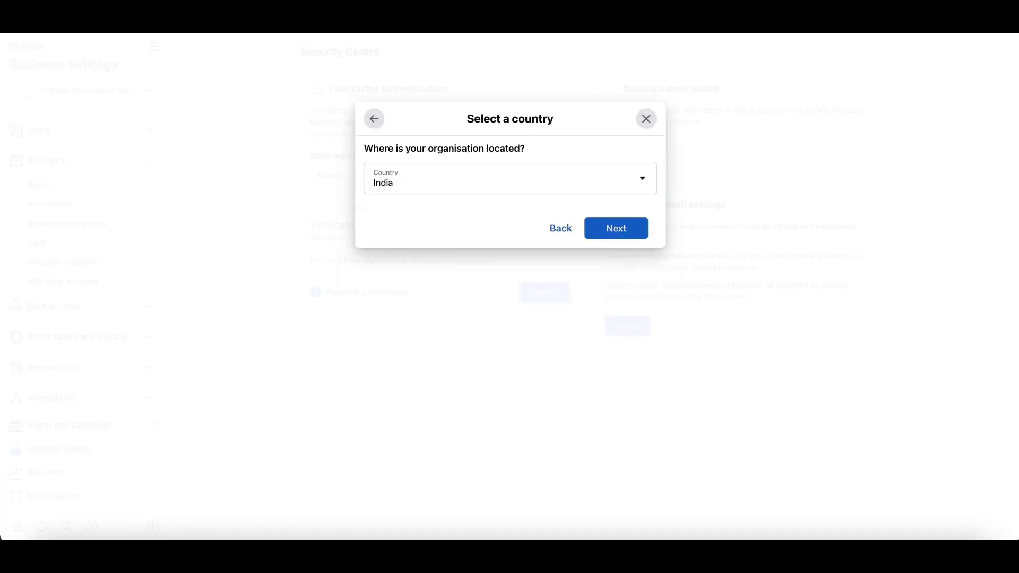
key("Return")
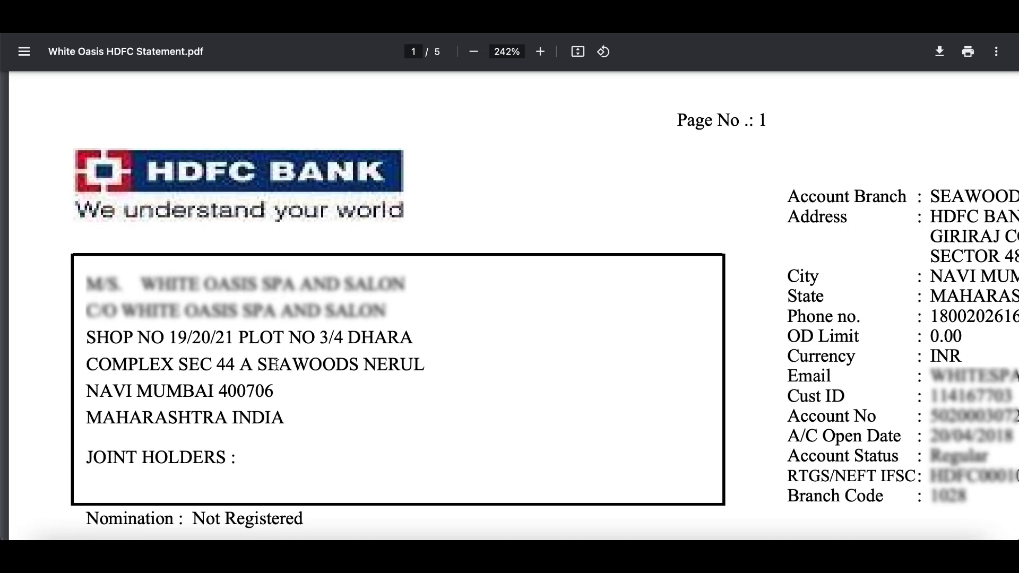
Check the address on the HDFC bank statement and submit the filled-in organisation details
left_click_drag(310, 365, 182, 365)
left_click(182, 365)
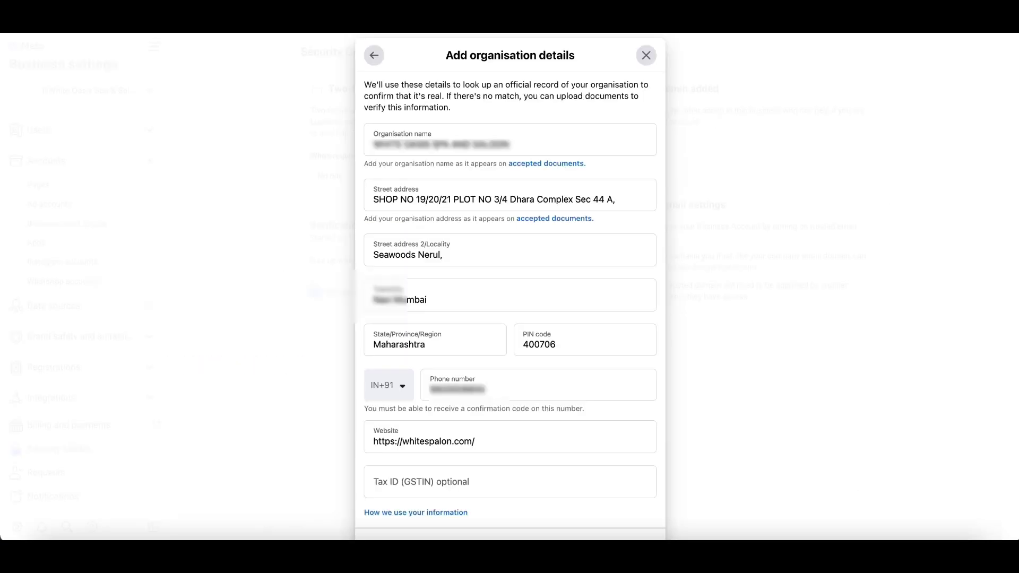
scroll(520, 346, "down", 3)
left_click(634, 522)
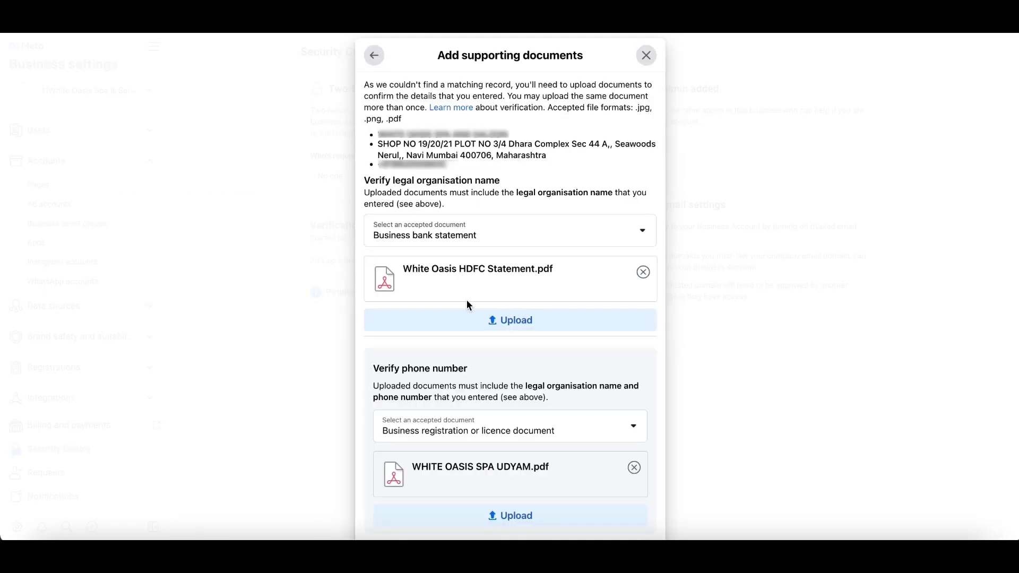
Review the accepted document types for the legal name, keep Business bank statement and continue with the uploaded supporting documents
left_click(438, 235)
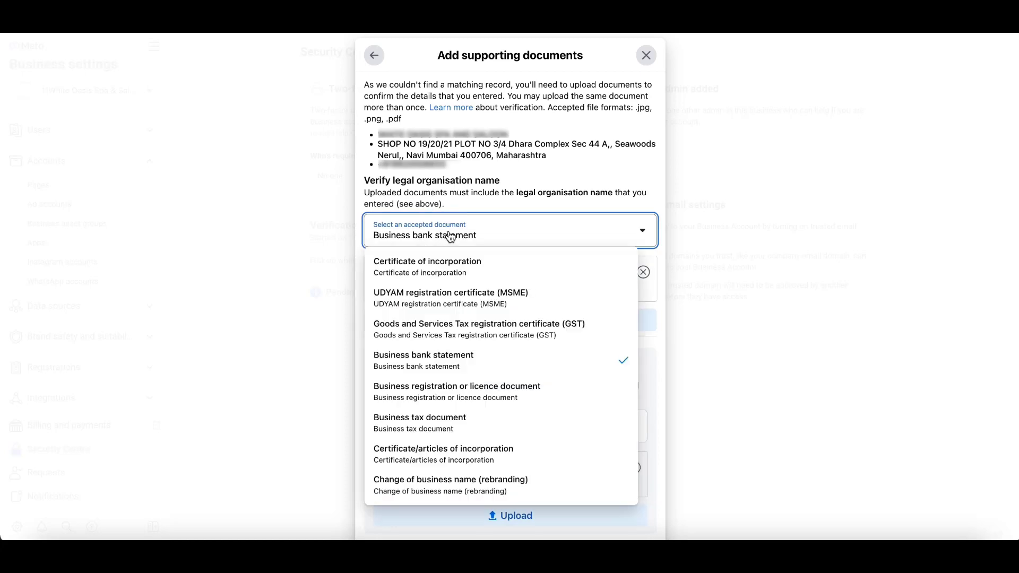
left_click(564, 183)
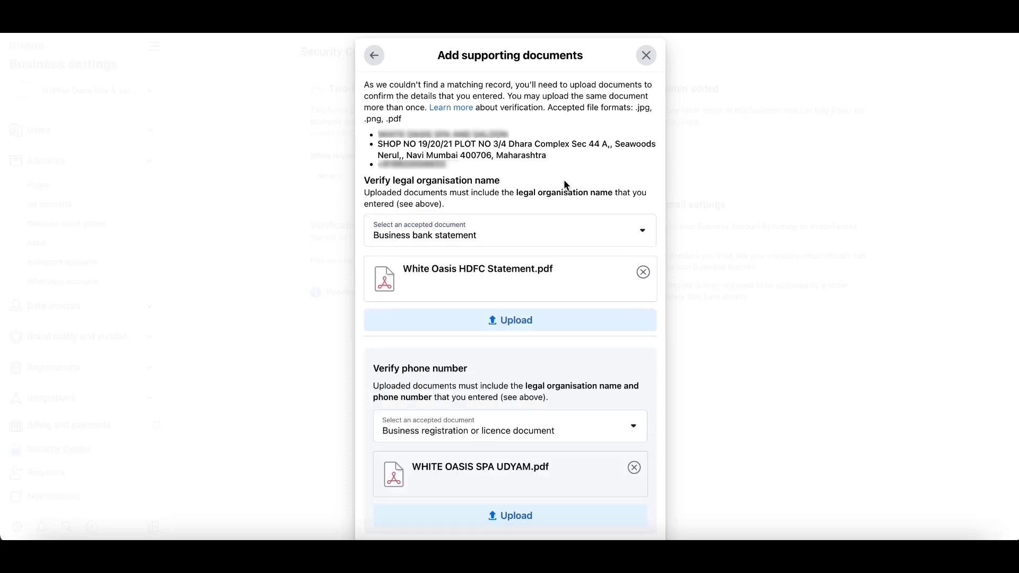
scroll(488, 481, "down", 3)
left_click(613, 514)
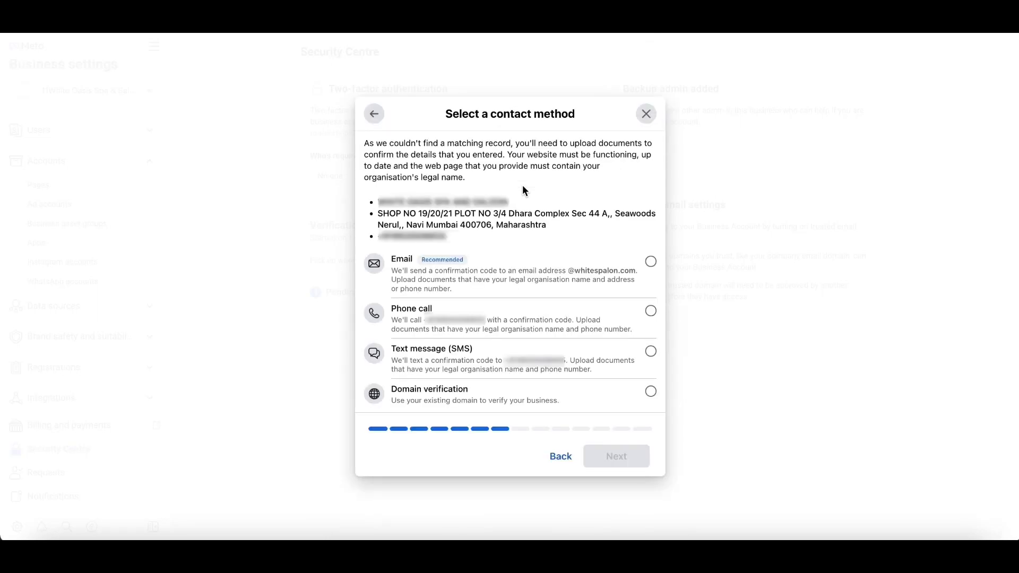
Choose Email as the contact method, enter the organisation's email address and send the confirmation email
left_click(408, 272)
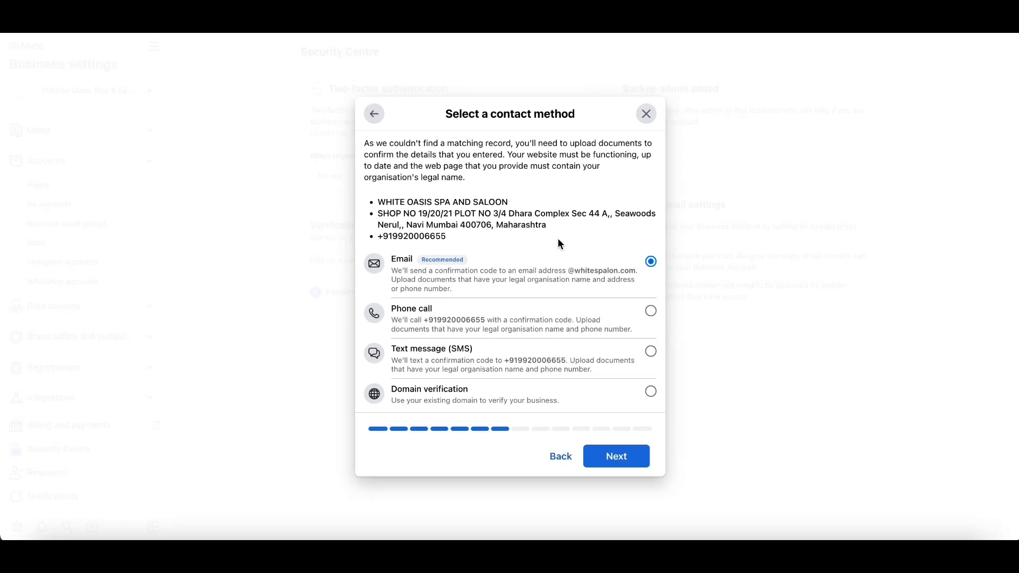
left_click(618, 457)
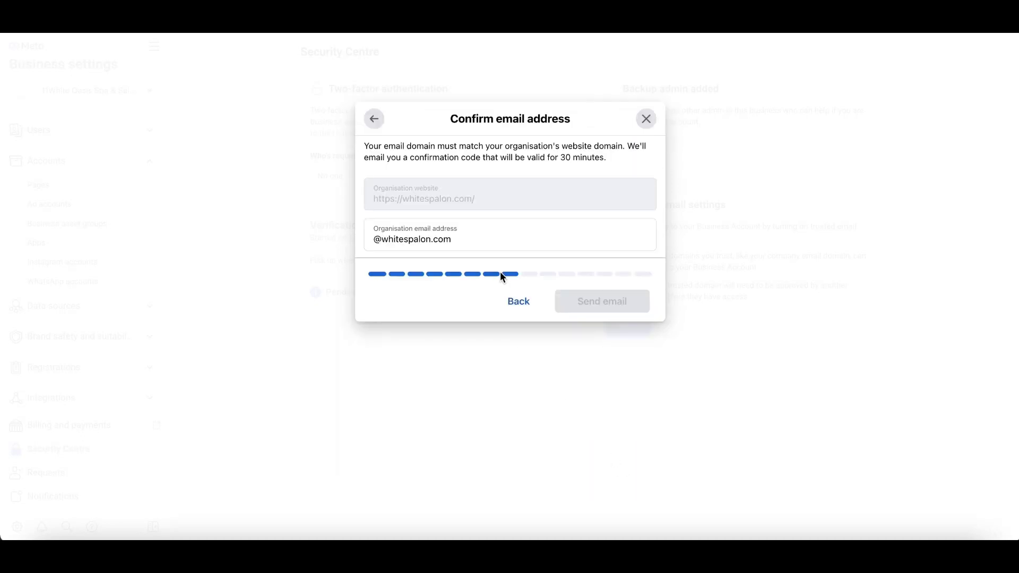
left_click_drag(450, 244, 379, 235)
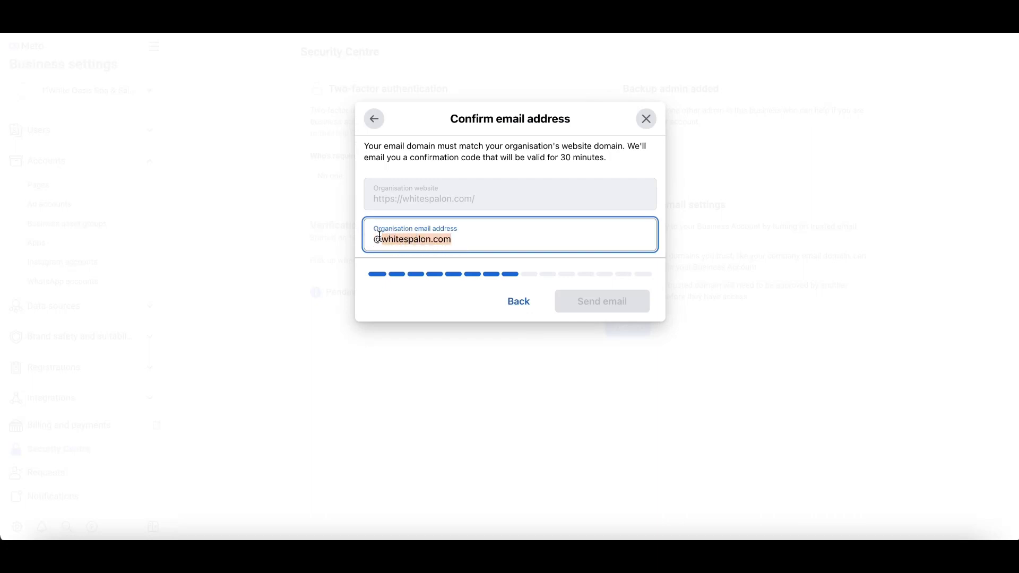
left_click(378, 236)
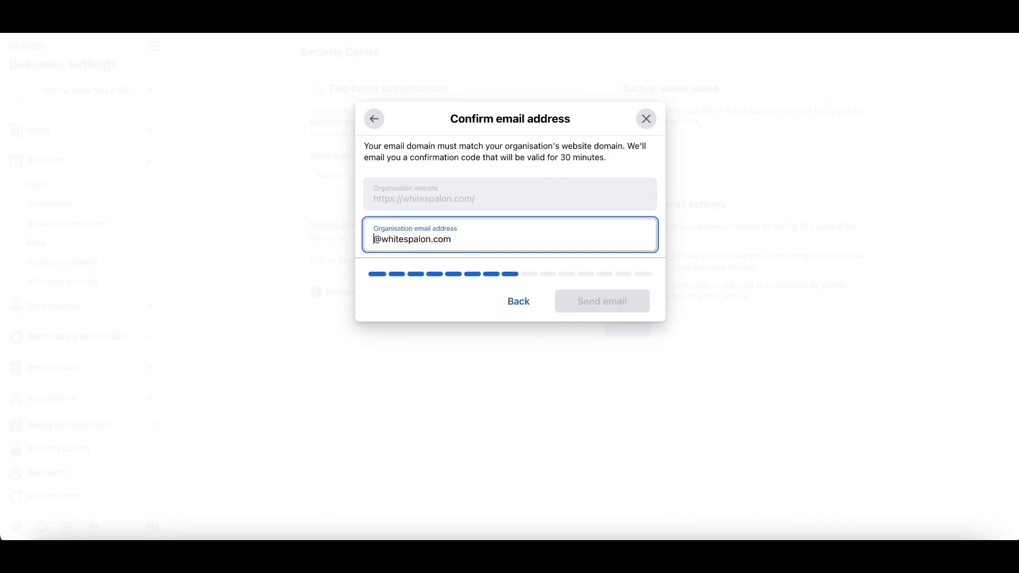
type("info")
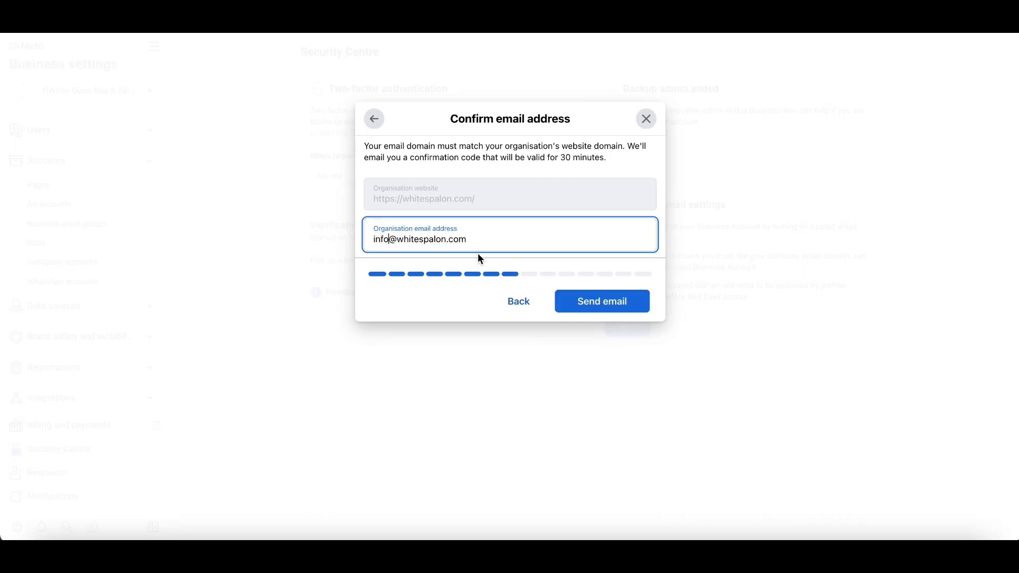
left_click(598, 310)
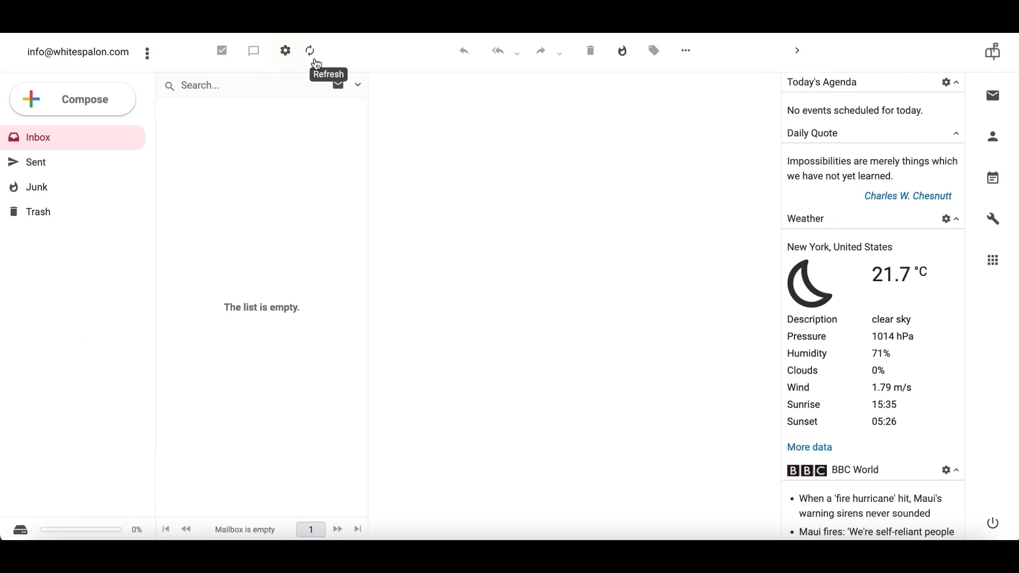
Check the webmail inbox for new messages and open Facebook's "Verify your business email" message
left_click(317, 58)
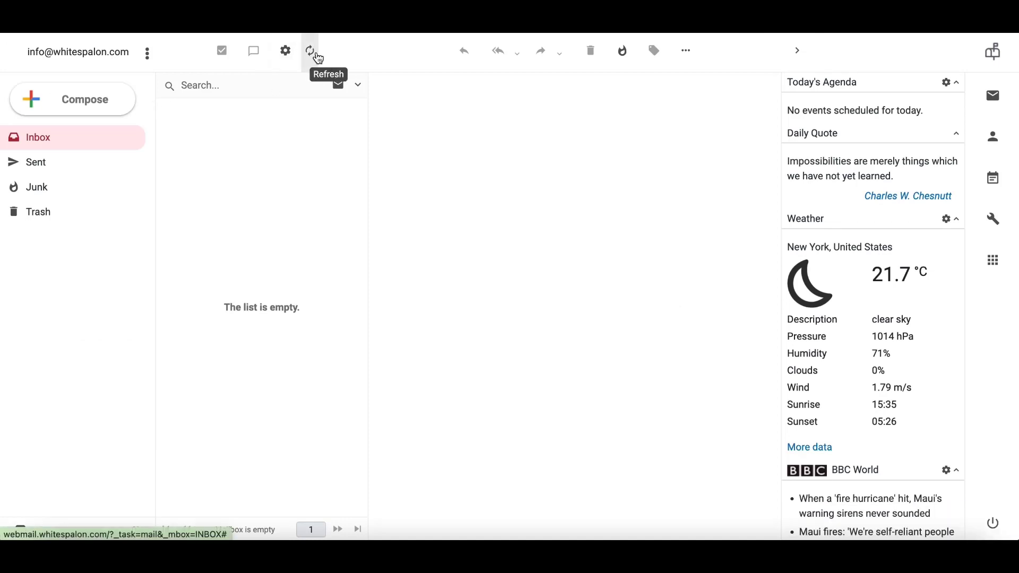
left_click(318, 57)
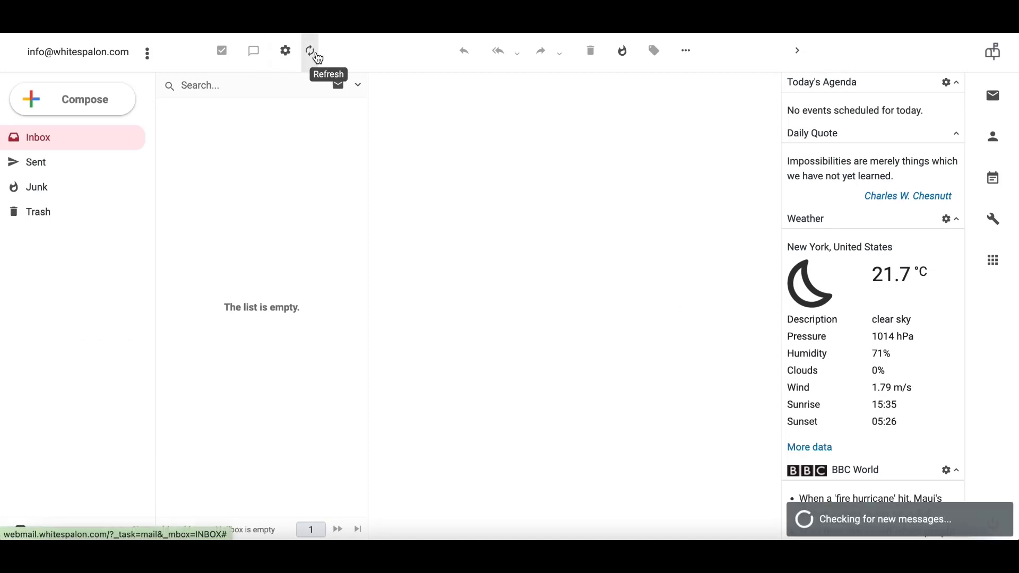
left_click(318, 57)
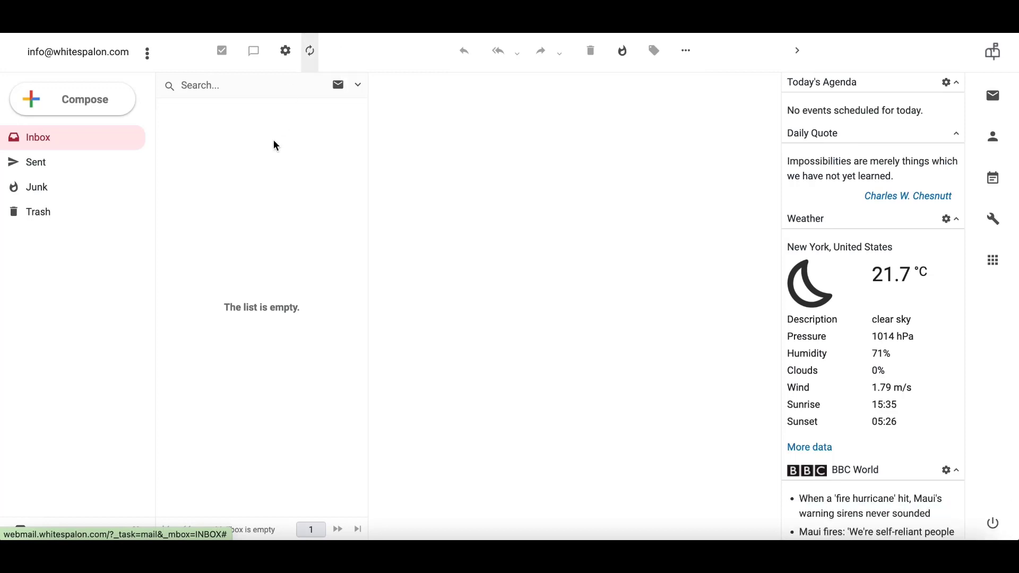
left_click(319, 53)
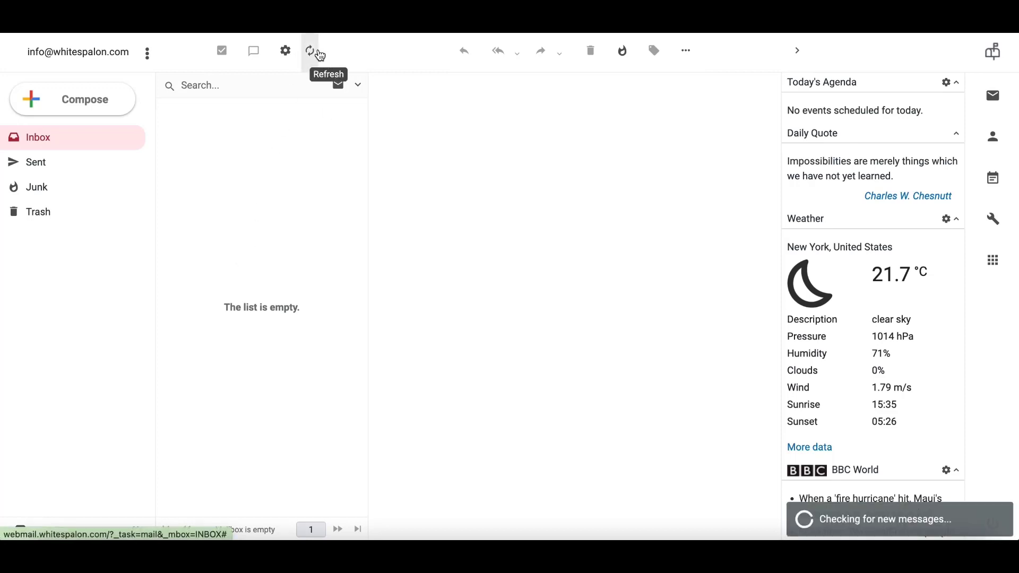
left_click(91, 164)
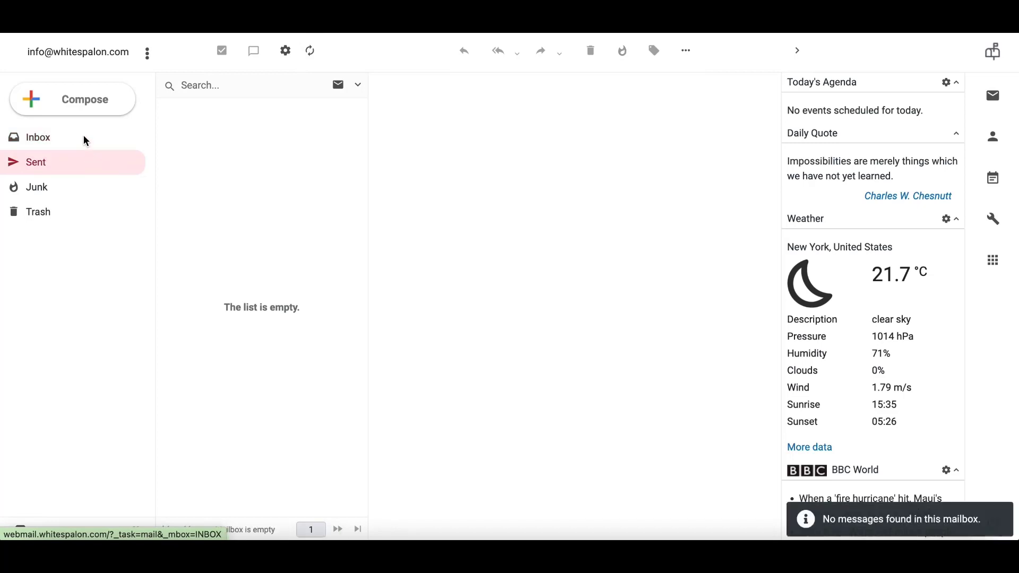
left_click(87, 141)
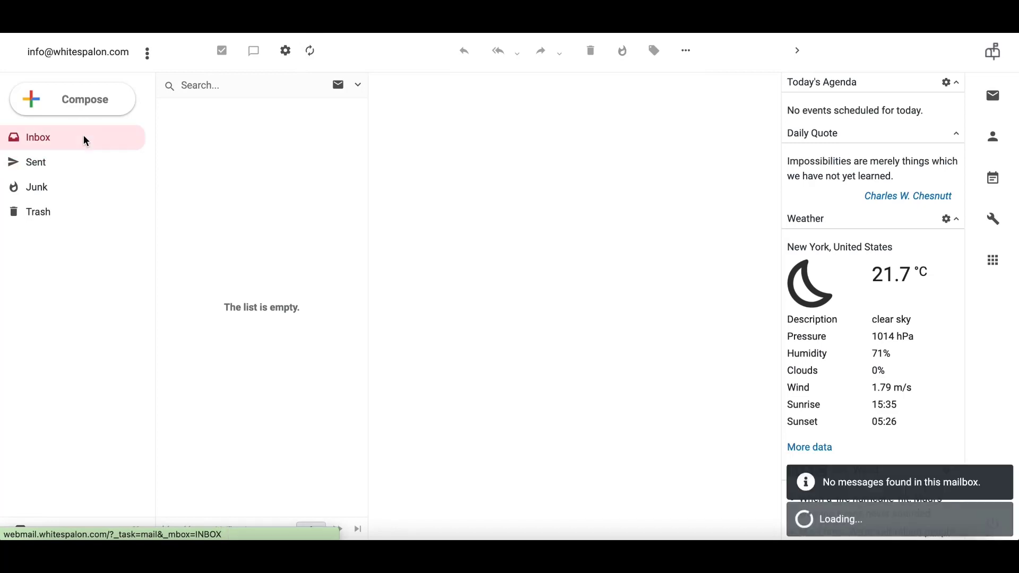
left_click(308, 53)
left_click(289, 126)
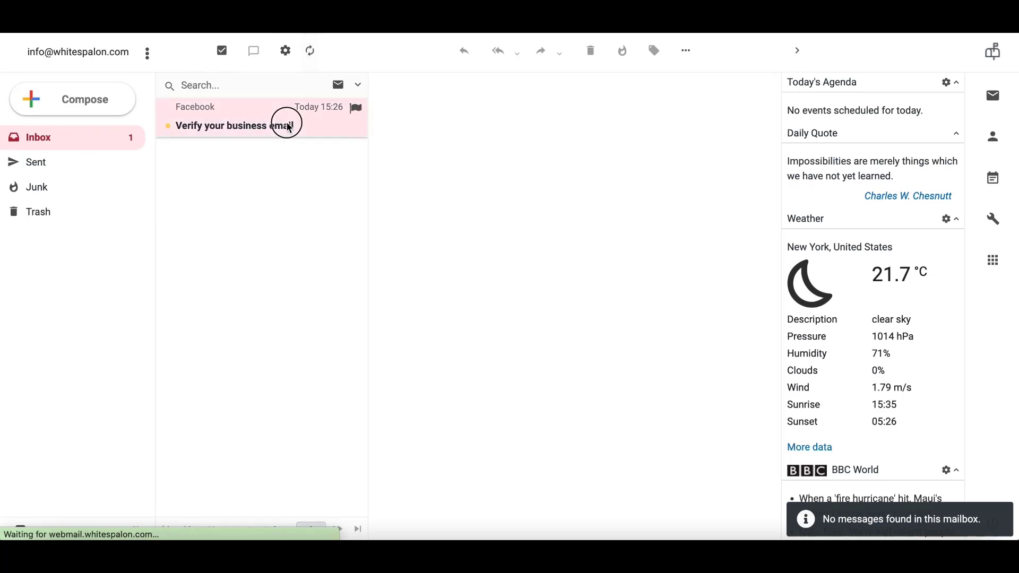
Copy the verification code from the email and submit it as the confirmation code in Meta's verification dialog
double_click(492, 281)
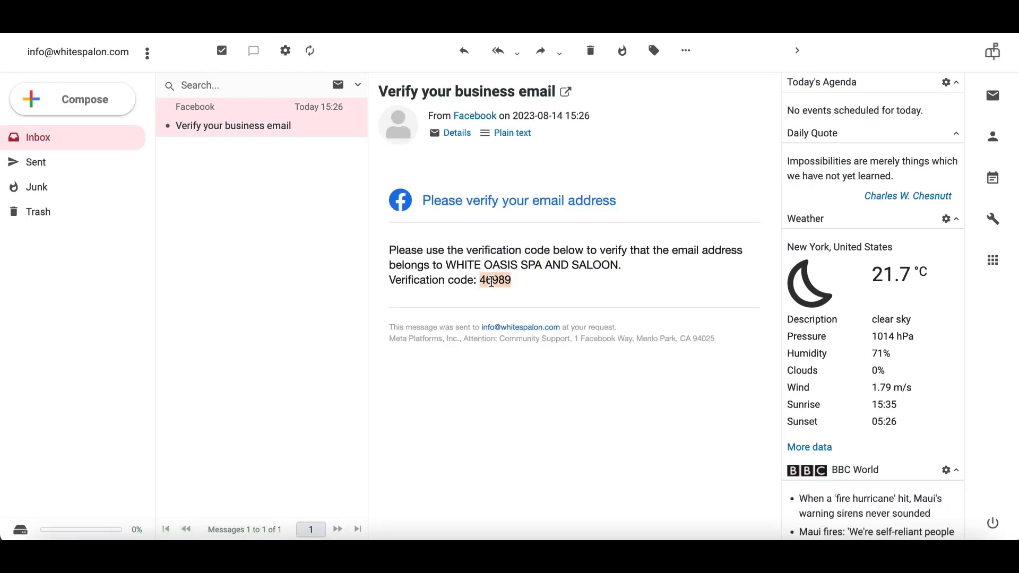
right_click(492, 282)
left_click(509, 314)
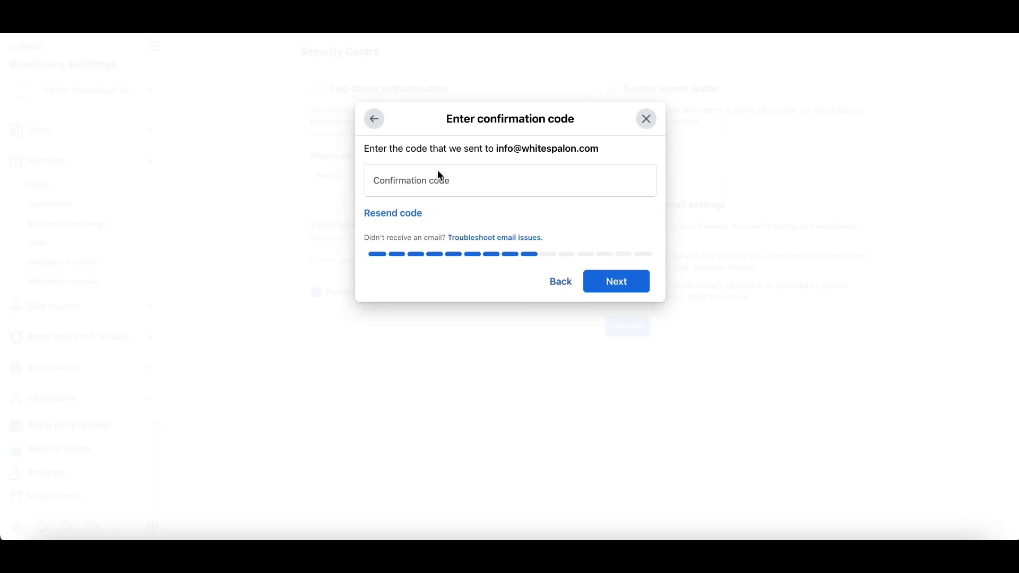
left_click(428, 174)
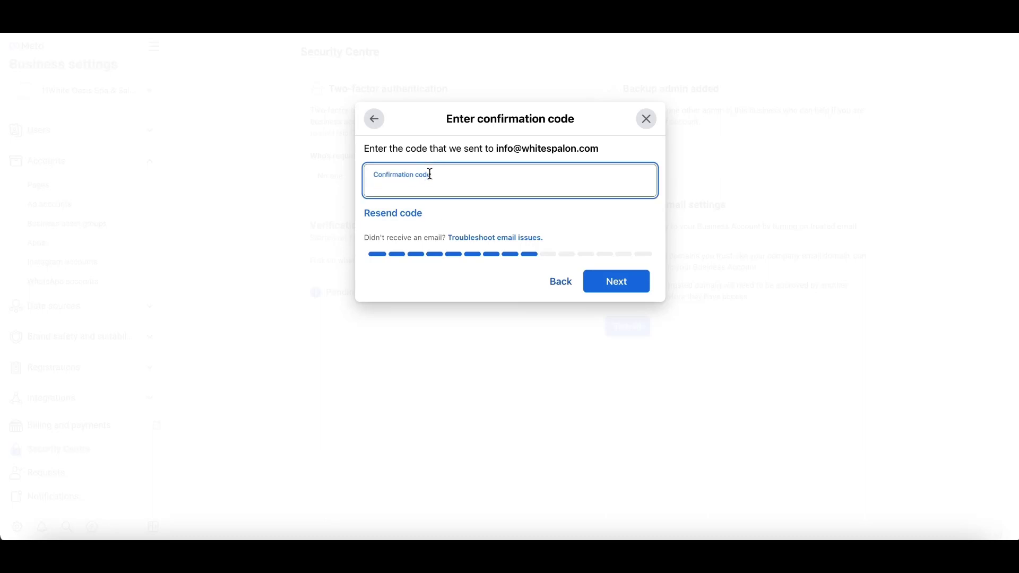
key("super+v")
left_click(612, 281)
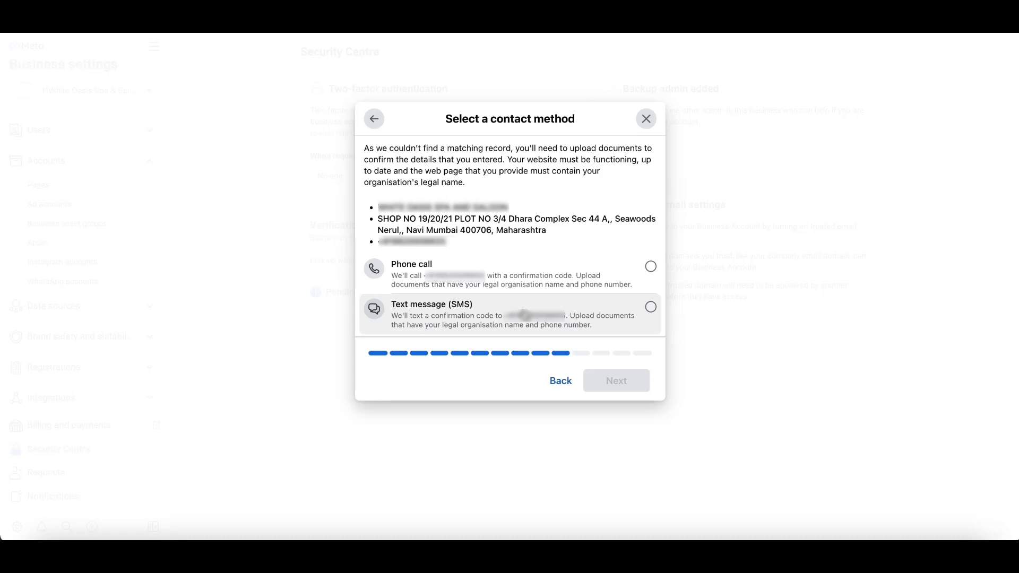
Choose Text message (SMS) as the contact method and continue with the verification
left_click(523, 314)
left_click(626, 381)
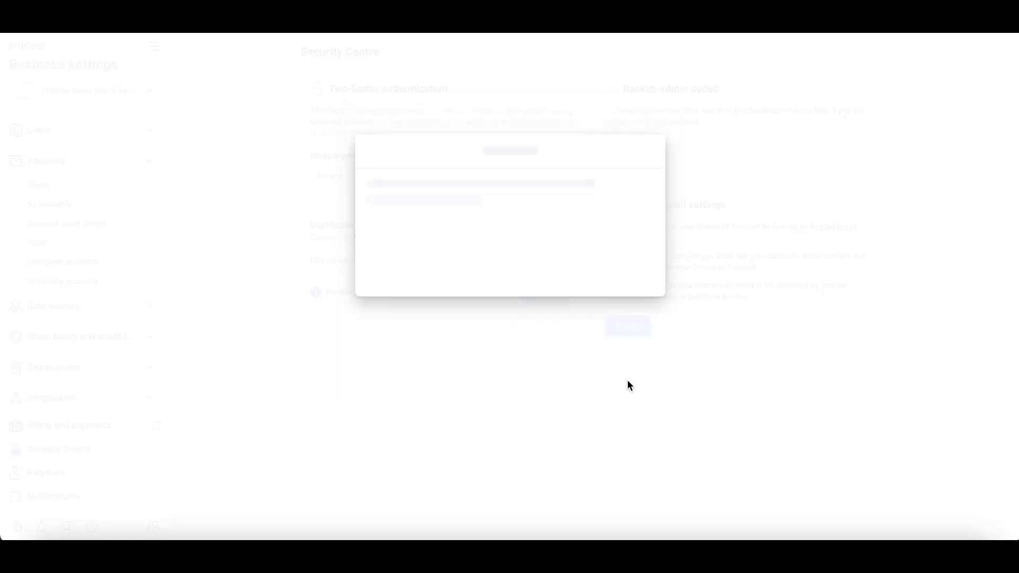
left_click(612, 295)
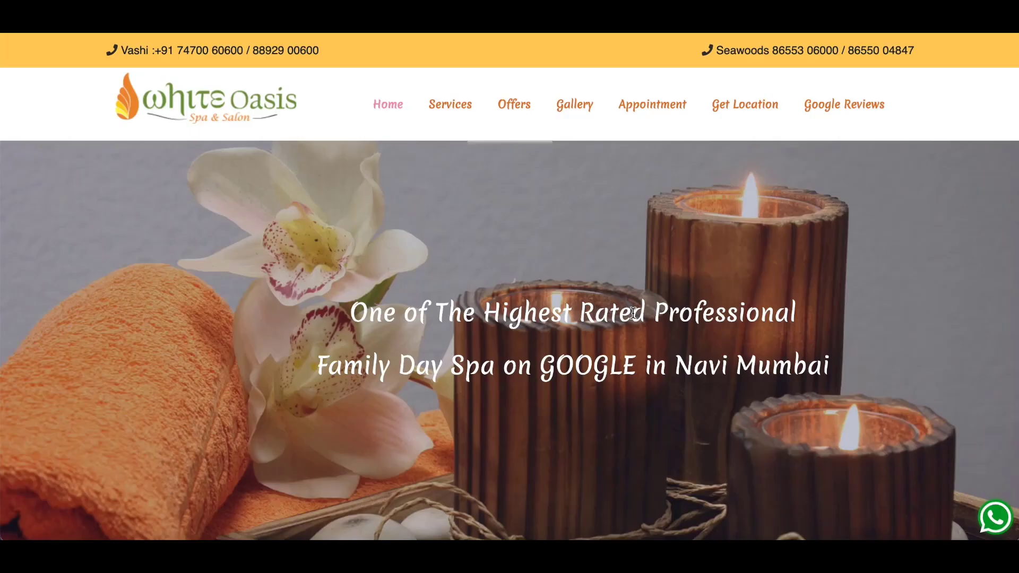
Compare the business name and address in the White Oasis website footer with the account holder details in White Oasis HDFC Statement.pdf
scroll(519, 401, "down", 20)
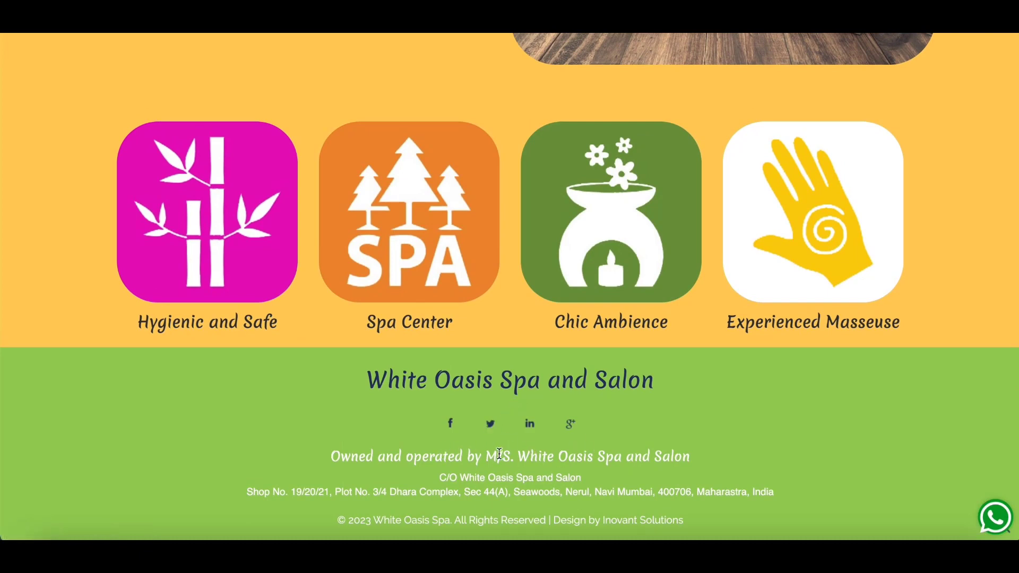
left_click_drag(524, 456, 689, 457)
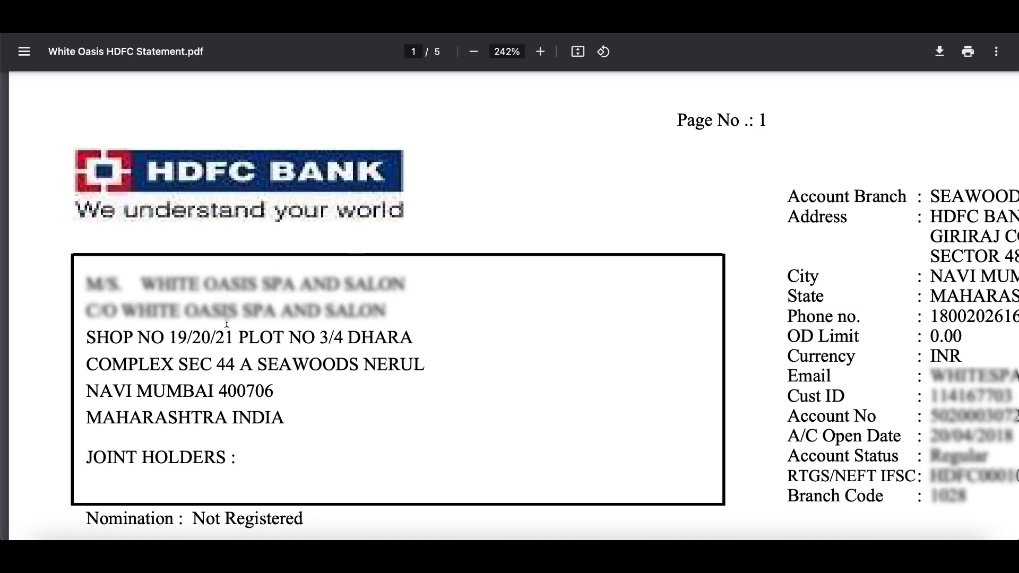
left_click_drag(133, 284, 477, 279)
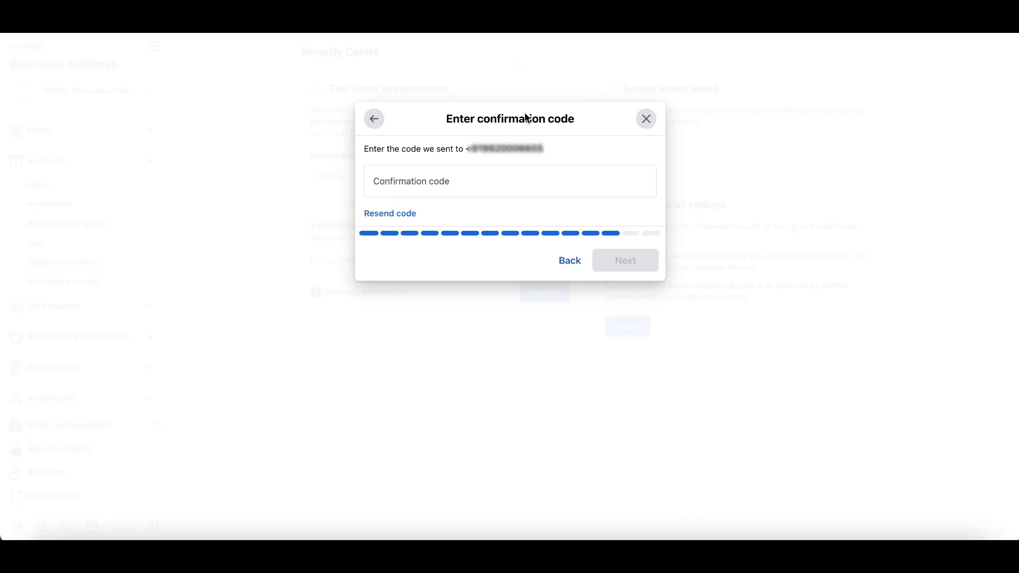
Request the SMS confirmation code again, submit the received code and close the completed verification submission
left_click(526, 178)
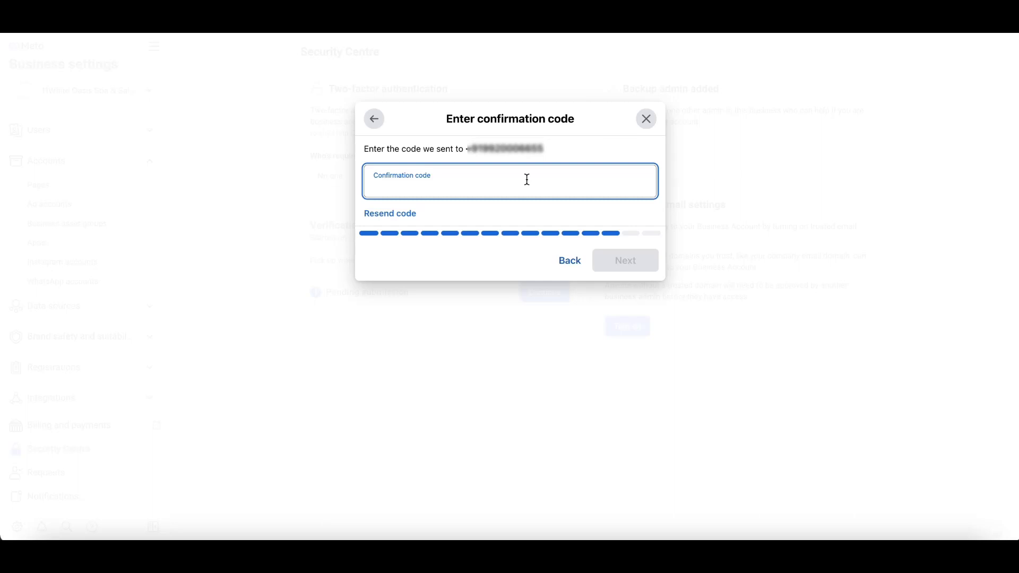
left_click(409, 214)
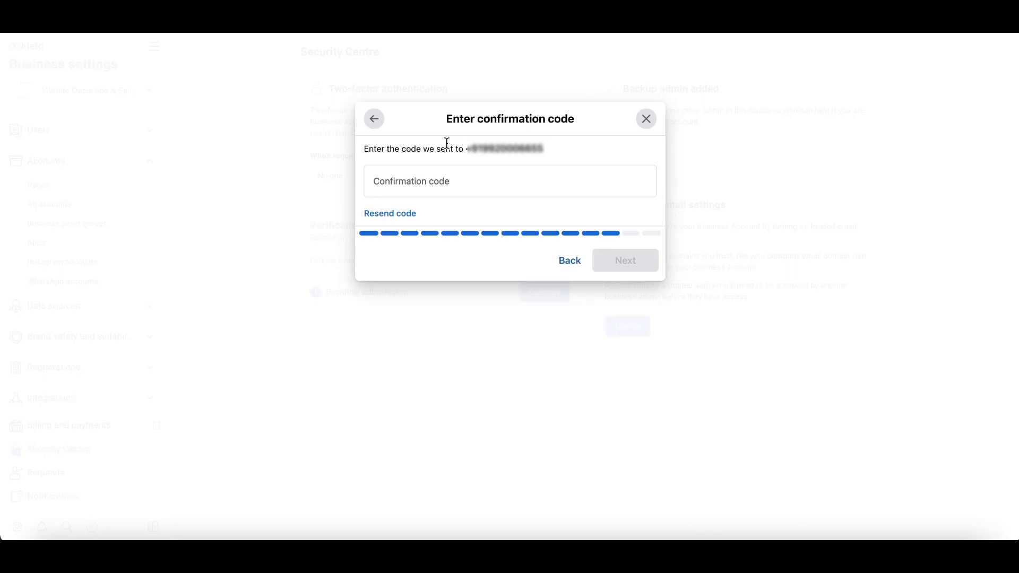
left_click(393, 181)
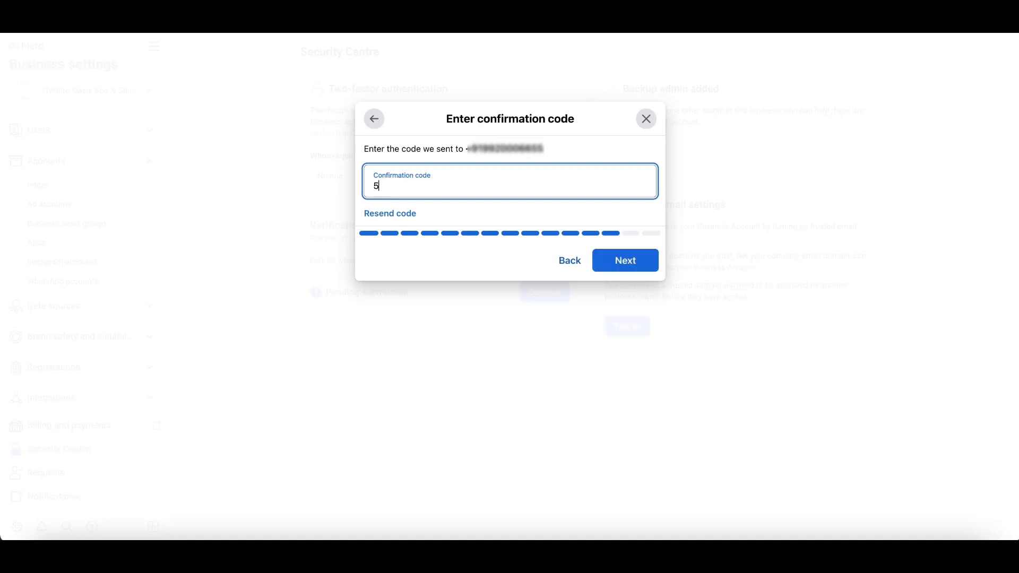
left_click(643, 265)
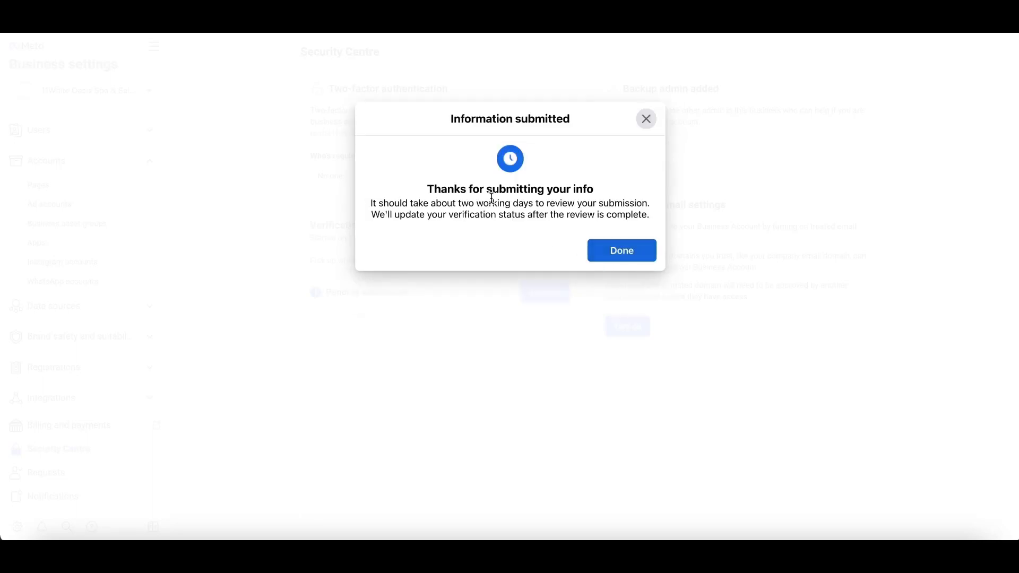
triple_click(456, 204)
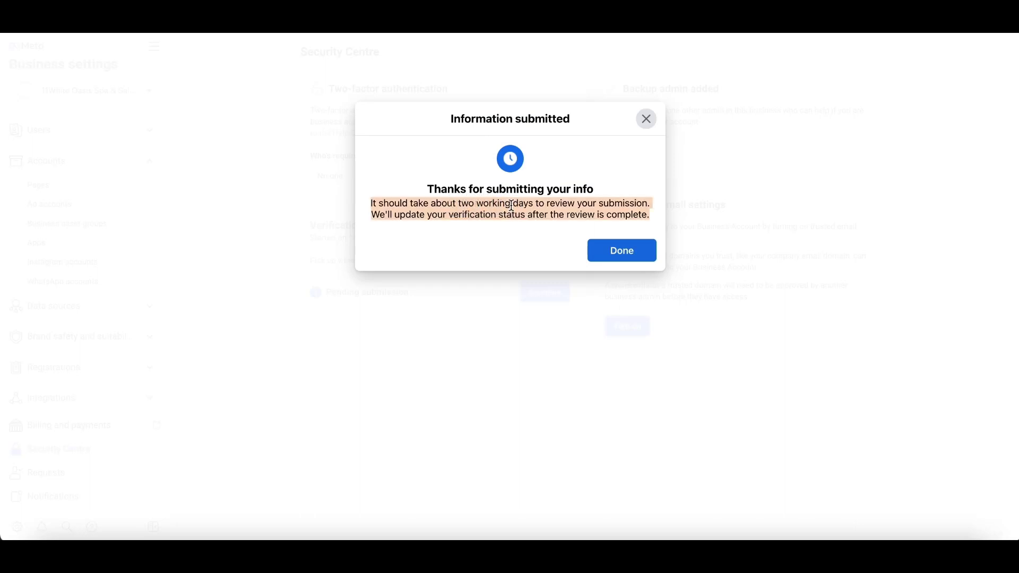
left_click(623, 249)
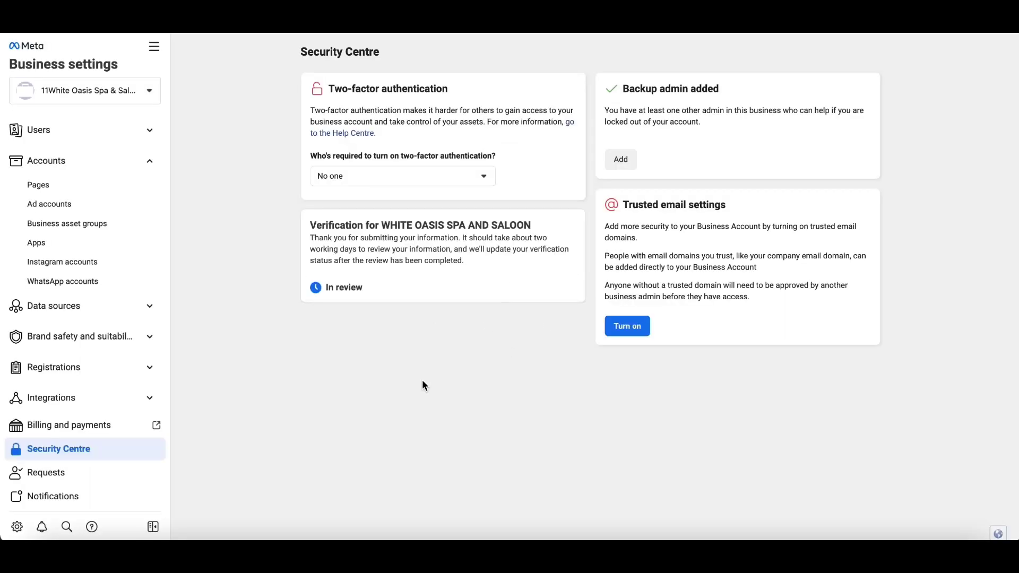